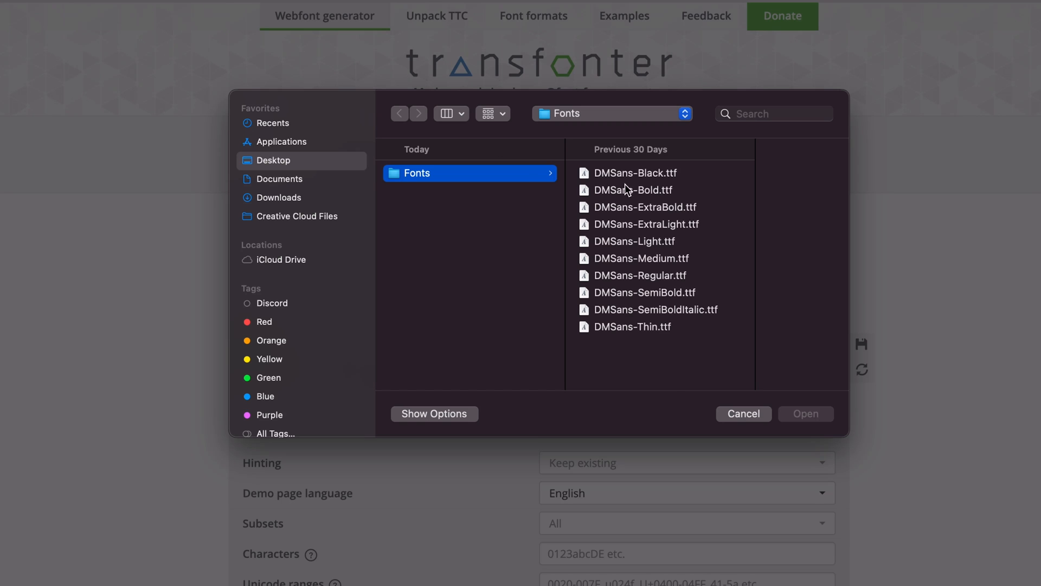
left_click(825, 420)
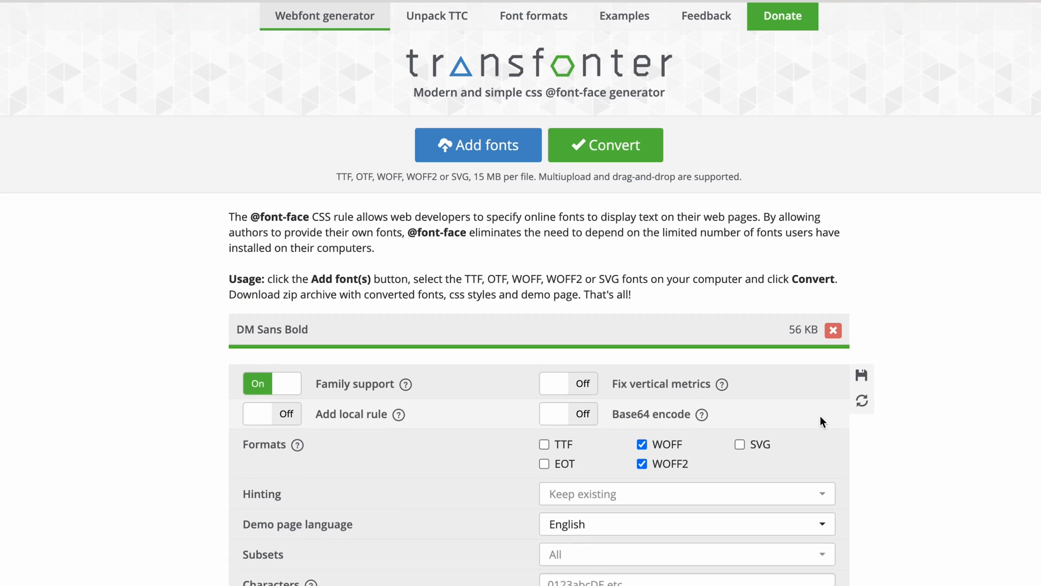
left_click(607, 146)
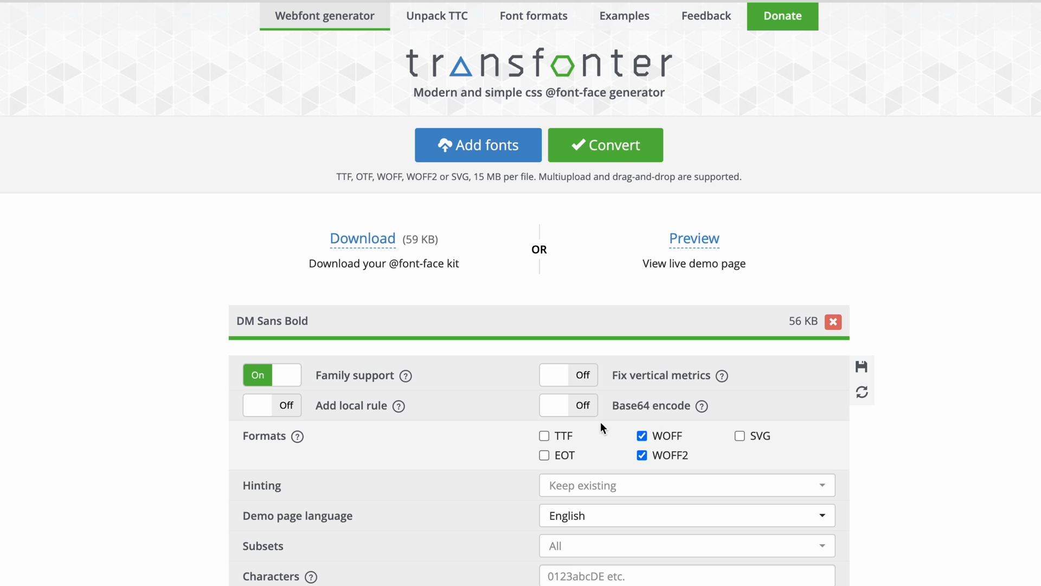
left_click(740, 436)
left_click(600, 139)
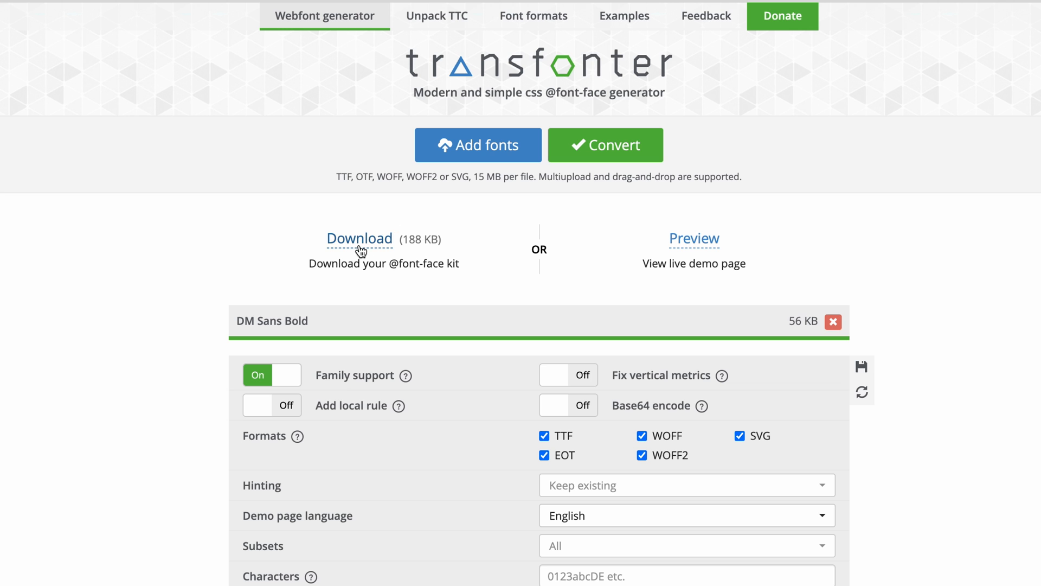
left_click(360, 250)
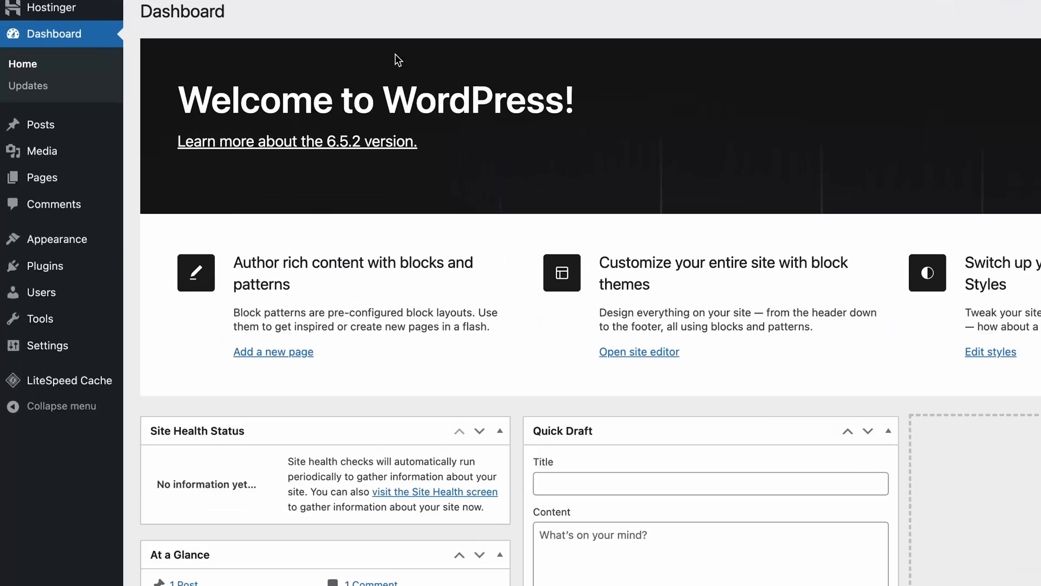
Step: Switch to the WordPress dashboard and open the font library from the site editor's typography styles
mouse_move(110, 245)
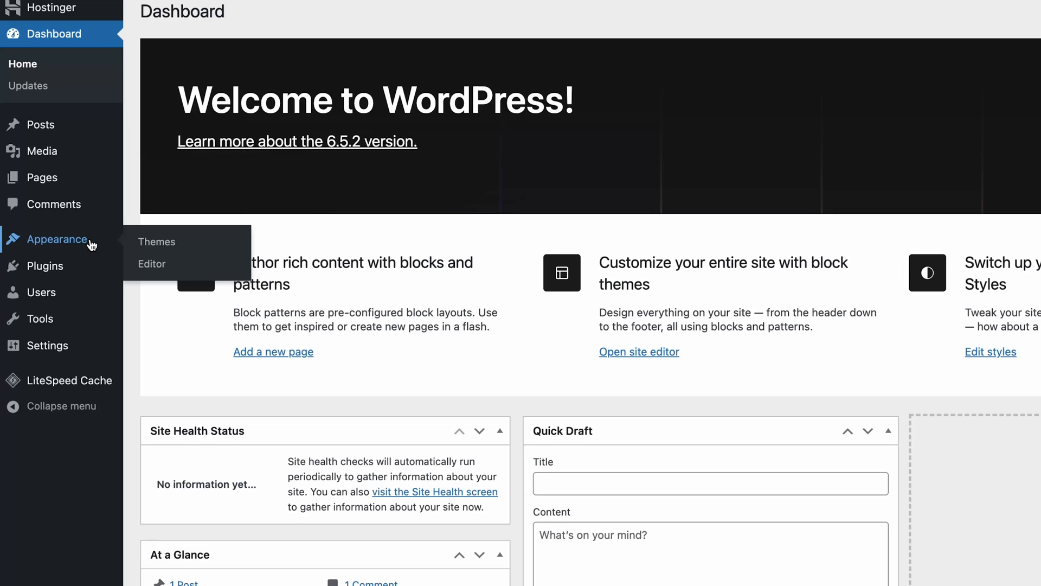
left_click(150, 266)
left_click(144, 227)
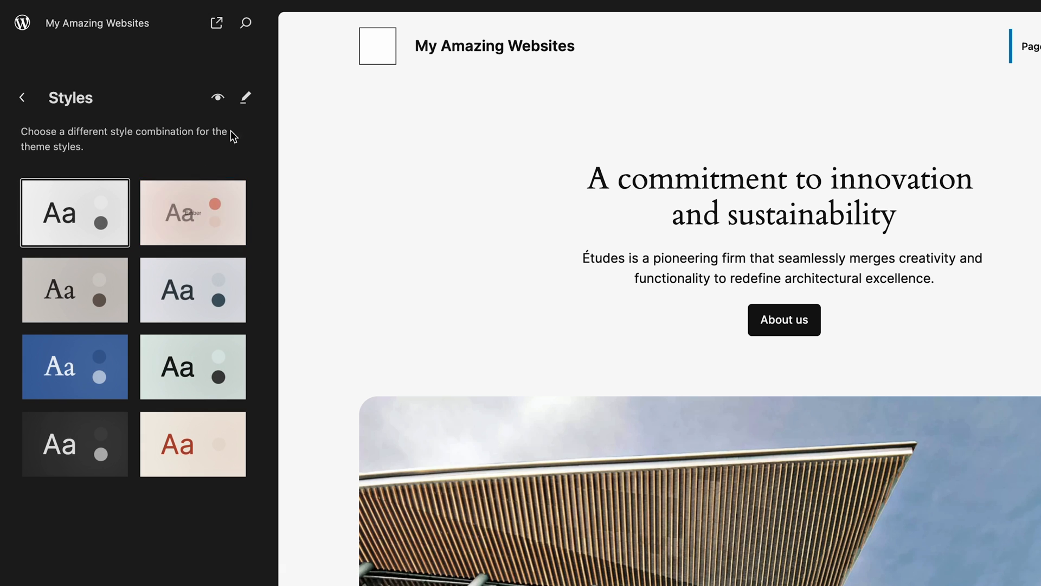
left_click(244, 98)
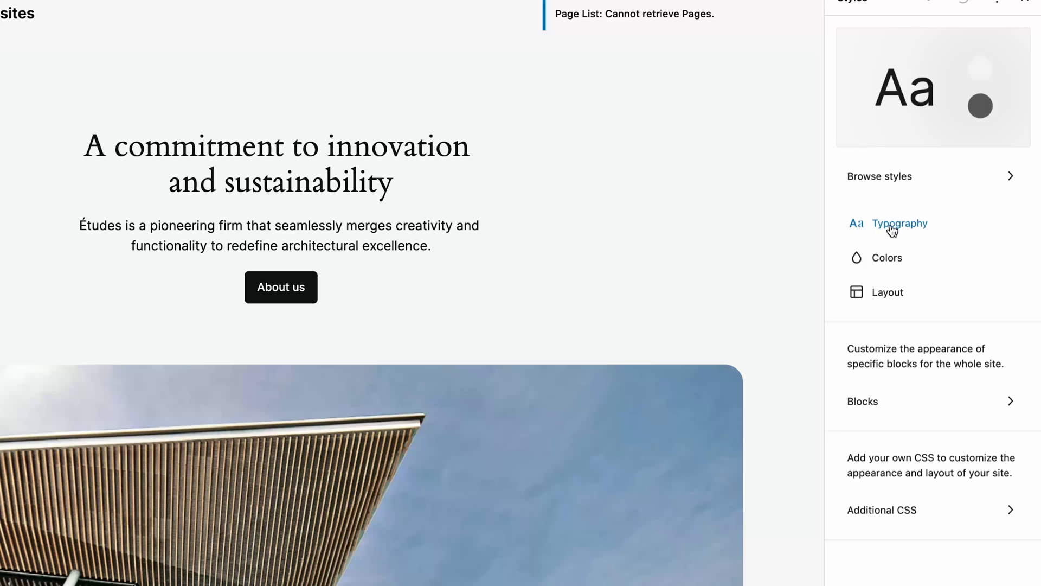
left_click(891, 227)
left_click(1020, 114)
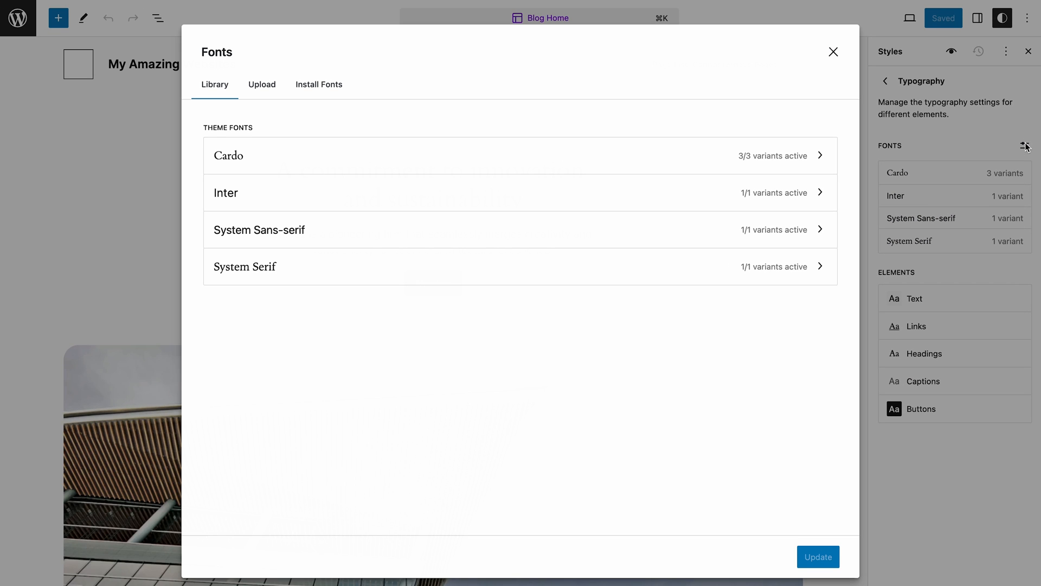
Step: Upload all the .ttf files in the Roboto folder, from Roboto-Black to Roboto-ThinItalic, and view the installed Roboto variants
left_click(261, 85)
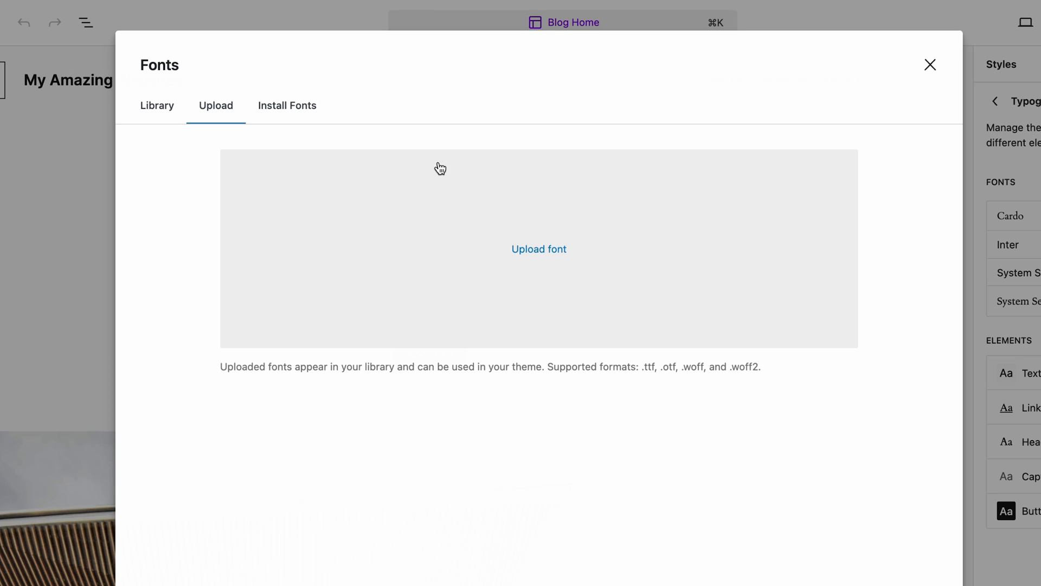
left_click(538, 251)
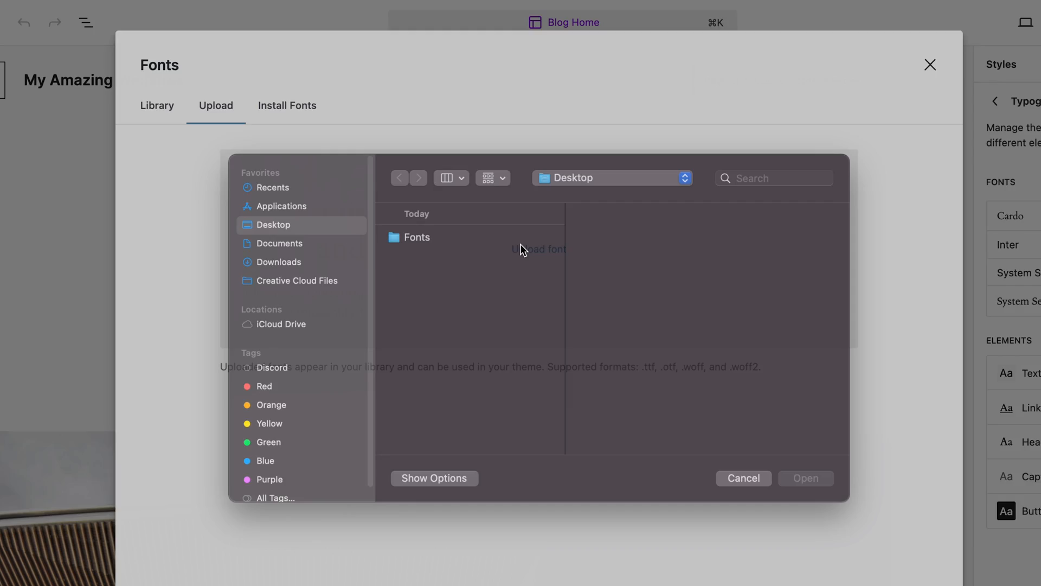
left_click(484, 256)
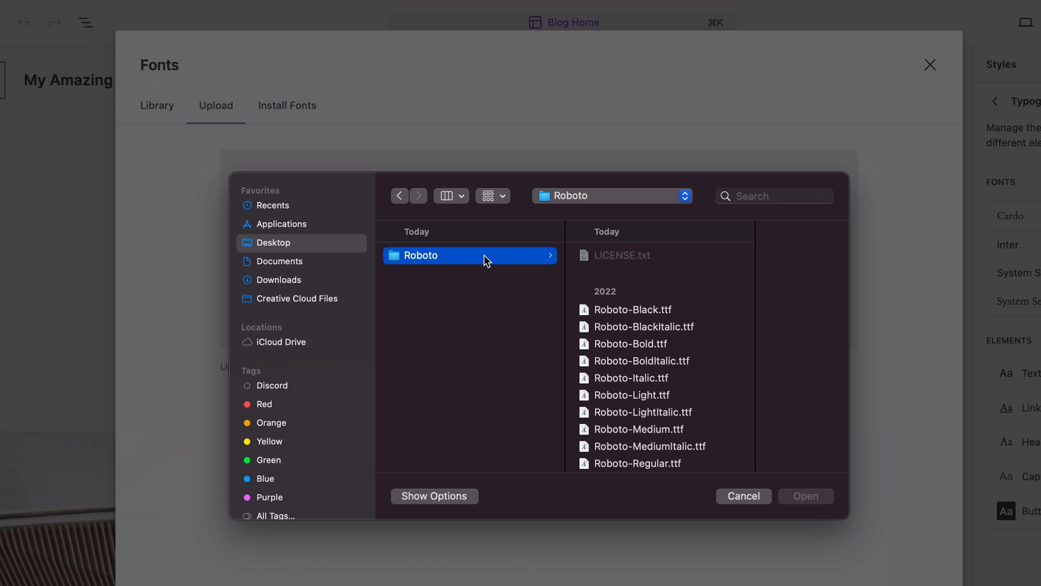
left_click(648, 310)
scroll(607, 323, "down", 3)
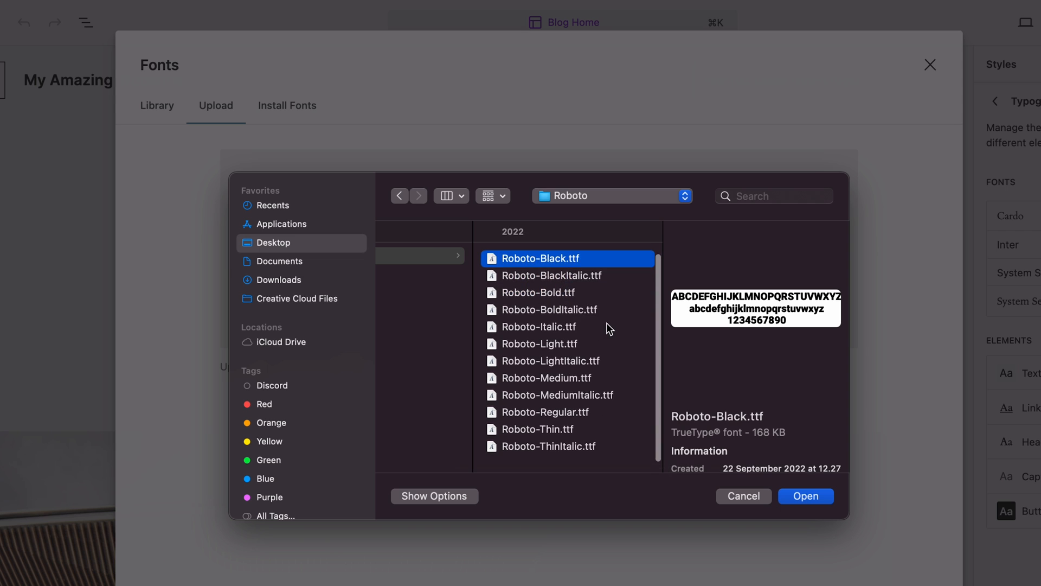
left_click(580, 459, "shift")
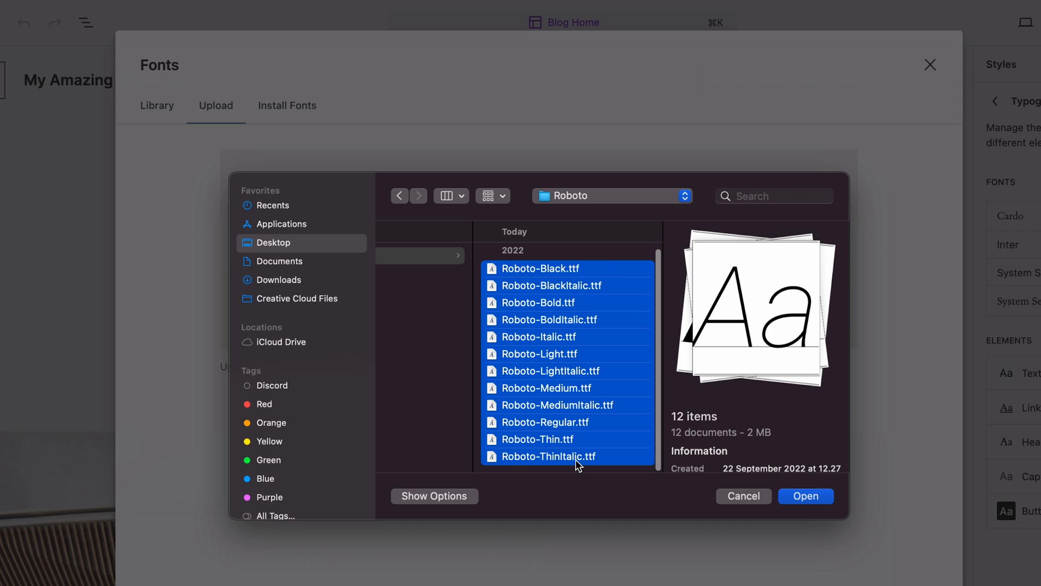
left_click(805, 497)
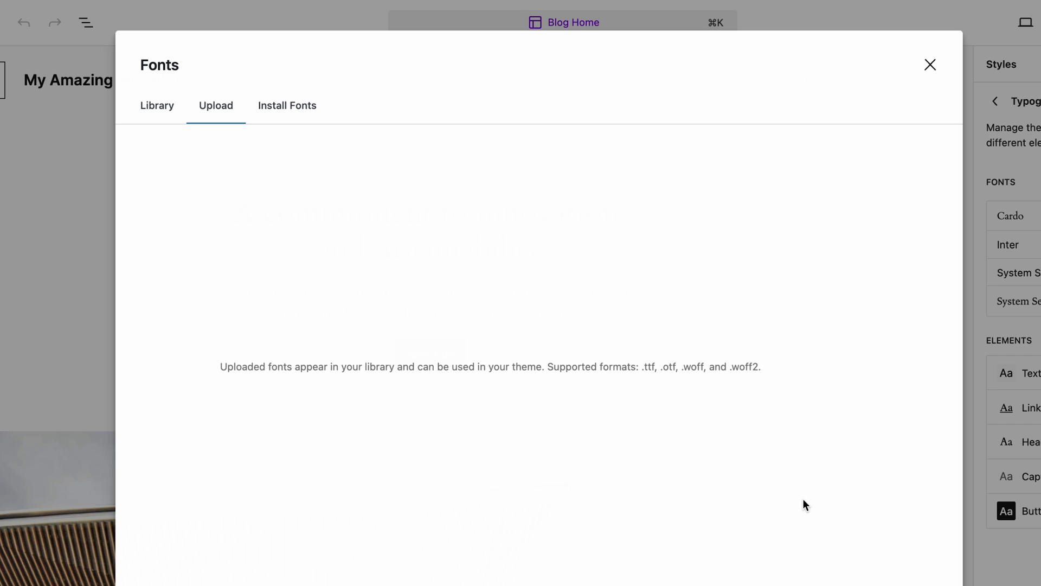
left_click(160, 109)
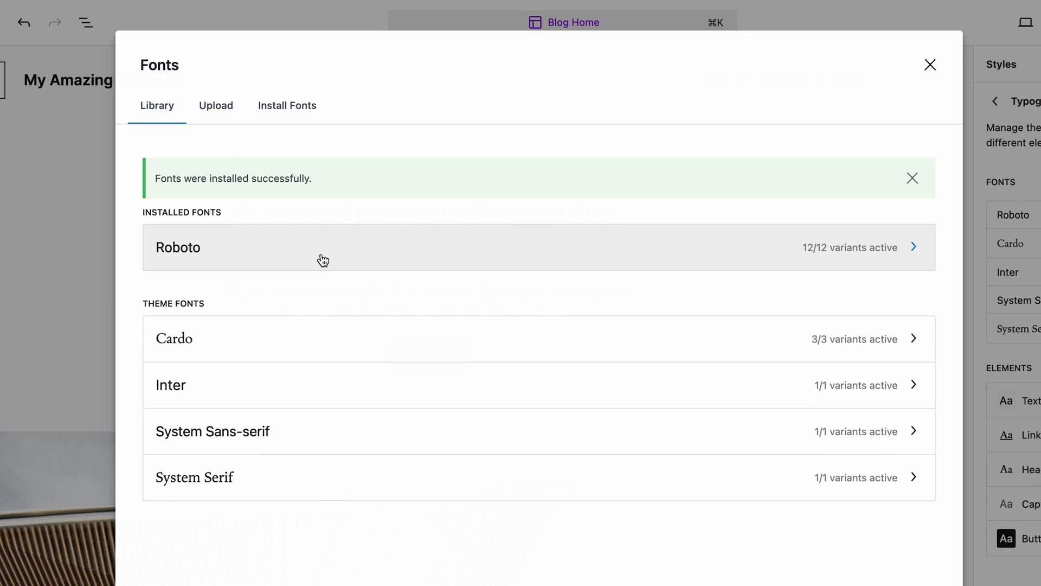
left_click(324, 263)
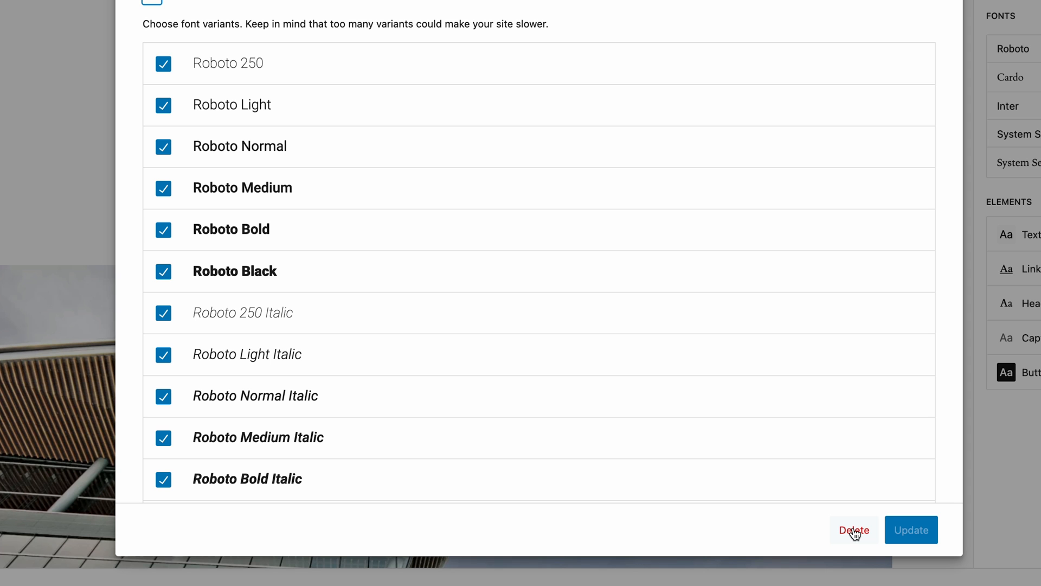
Step: Allow access to Google Fonts, search for "fragment mono" and install the Fragment Mono 400 normal variant
left_click(287, 109)
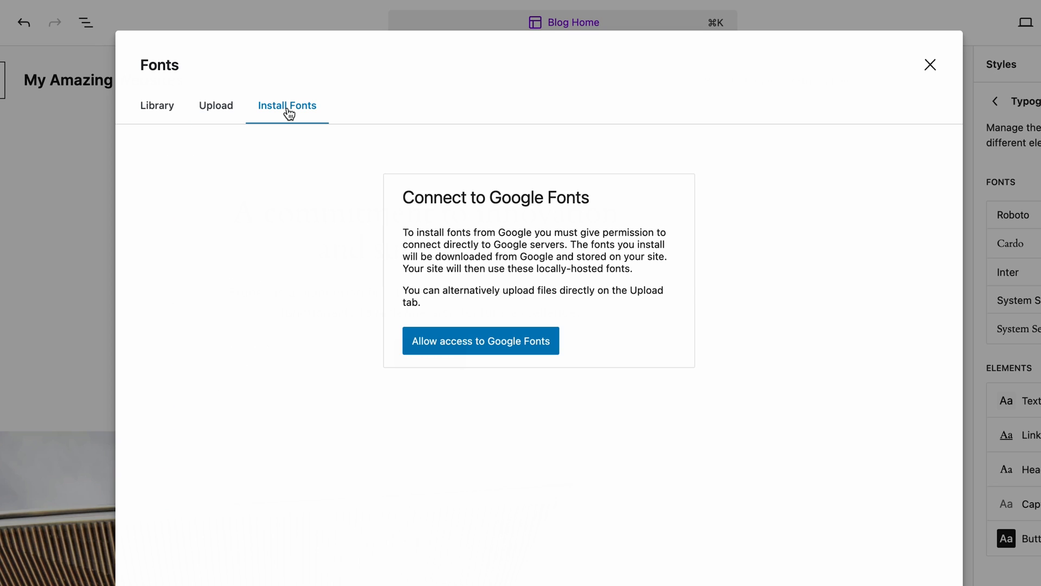
left_click(501, 345)
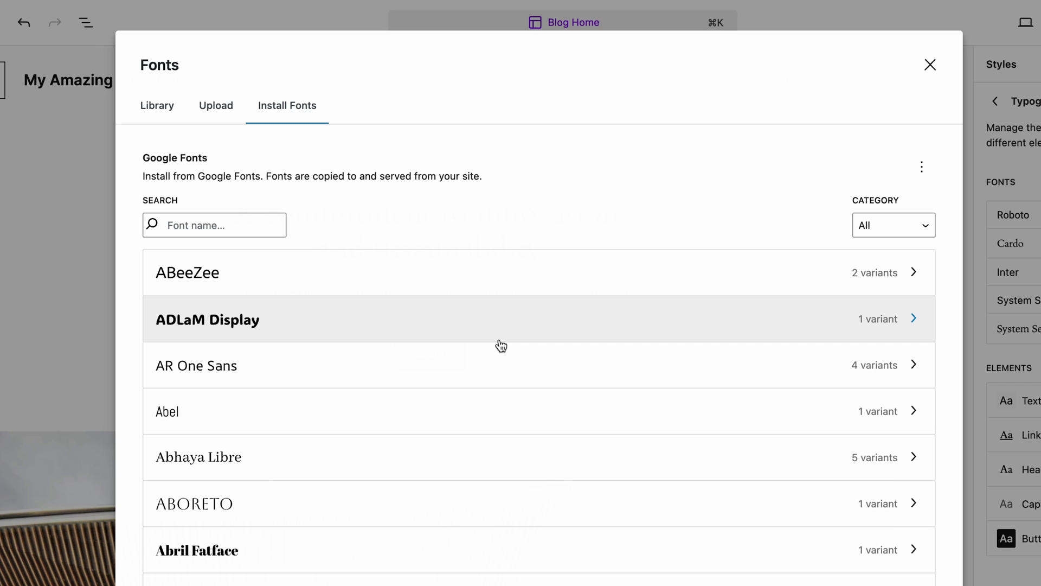
left_click(255, 221)
type("fragment mono")
left_click(281, 269)
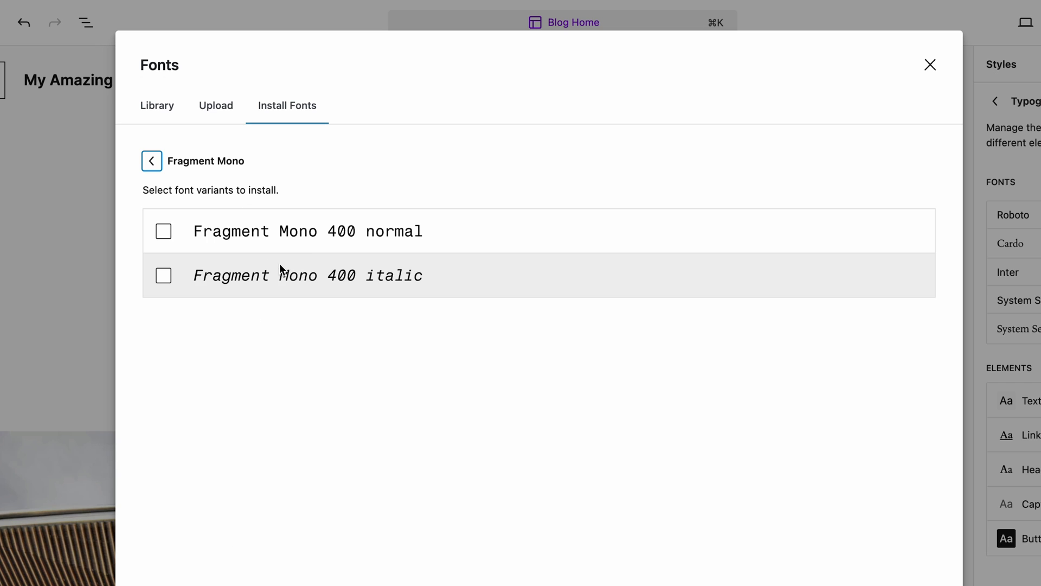
left_click(163, 231)
left_click(921, 529)
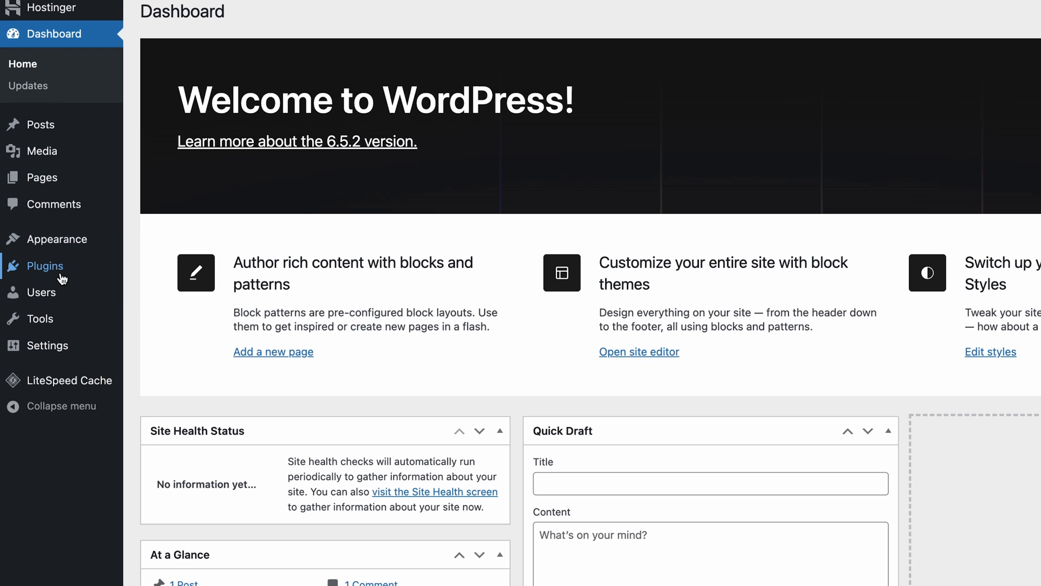
Step: Search the plugin directory for "use any font", then install and activate the Use Any Font | Custom Font Uploader plugin
mouse_move(45, 236)
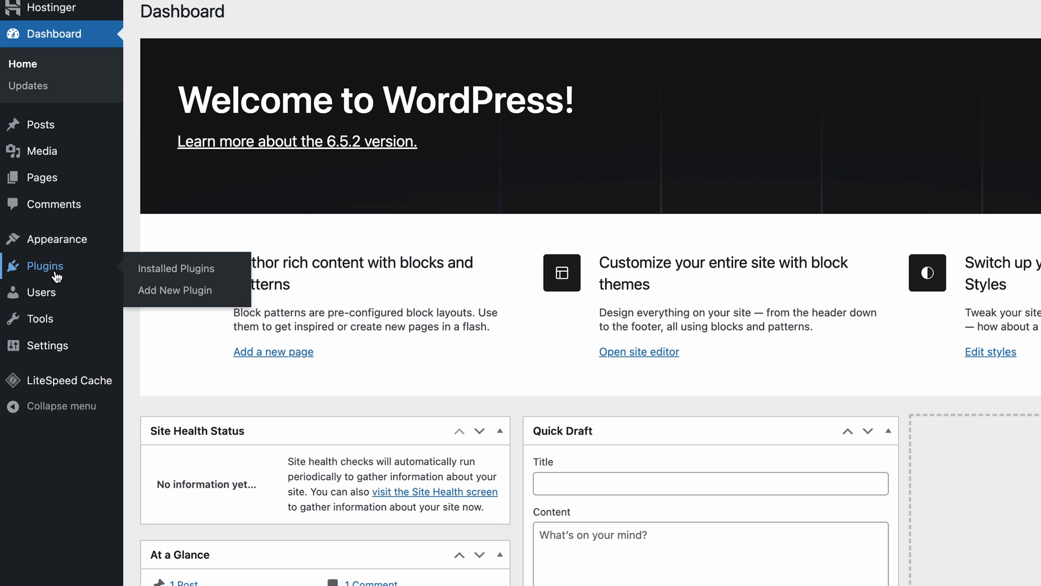
left_click(148, 290)
type("use any font")
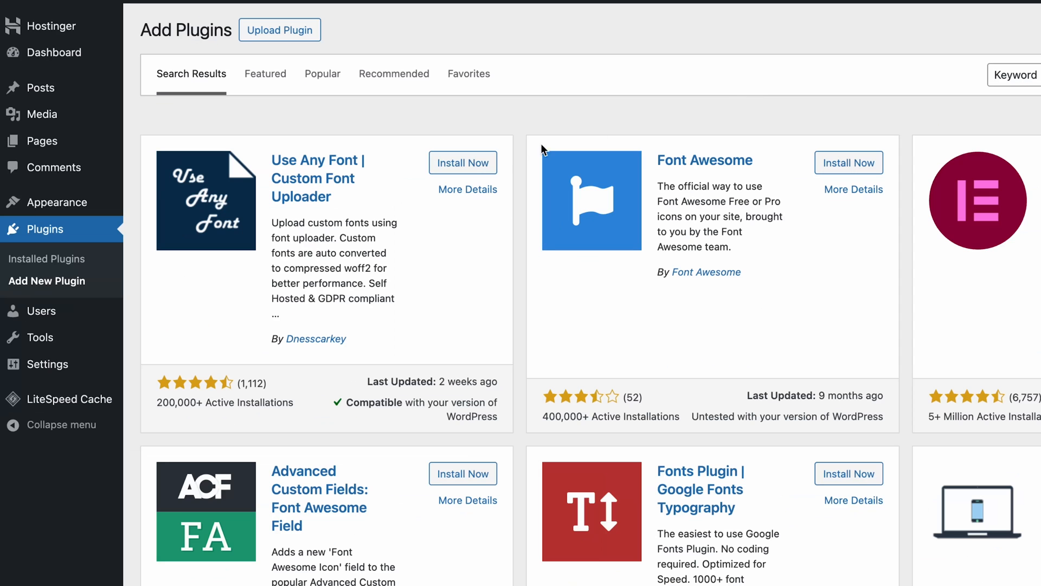
left_click(464, 162)
left_click(465, 163)
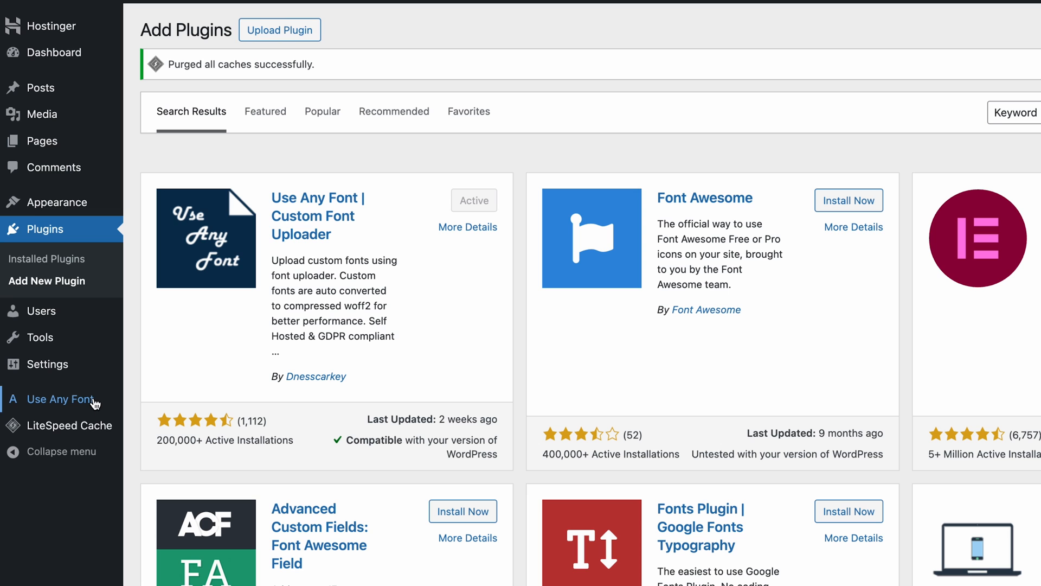
Step: Generate a free Lite / Test API key in the Use Any Font settings and verify it to activate the plugin
left_click(94, 403)
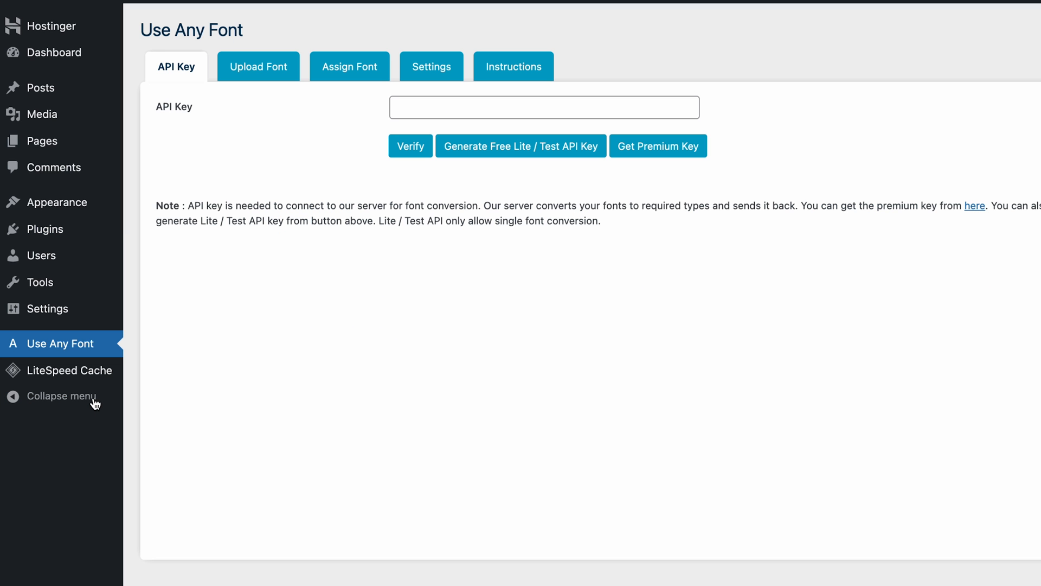
left_click(428, 113)
left_click(515, 147)
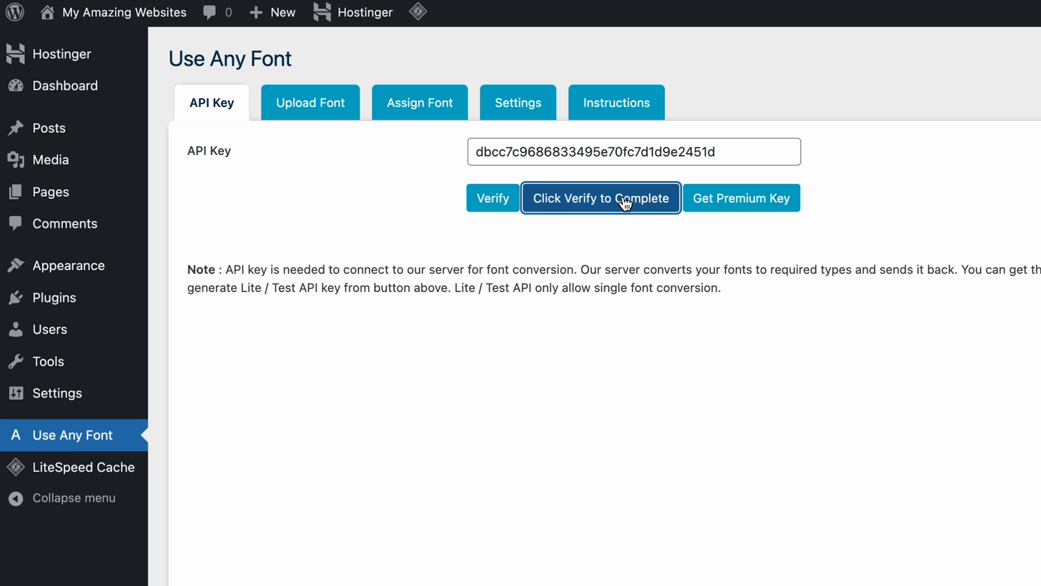
left_click(503, 203)
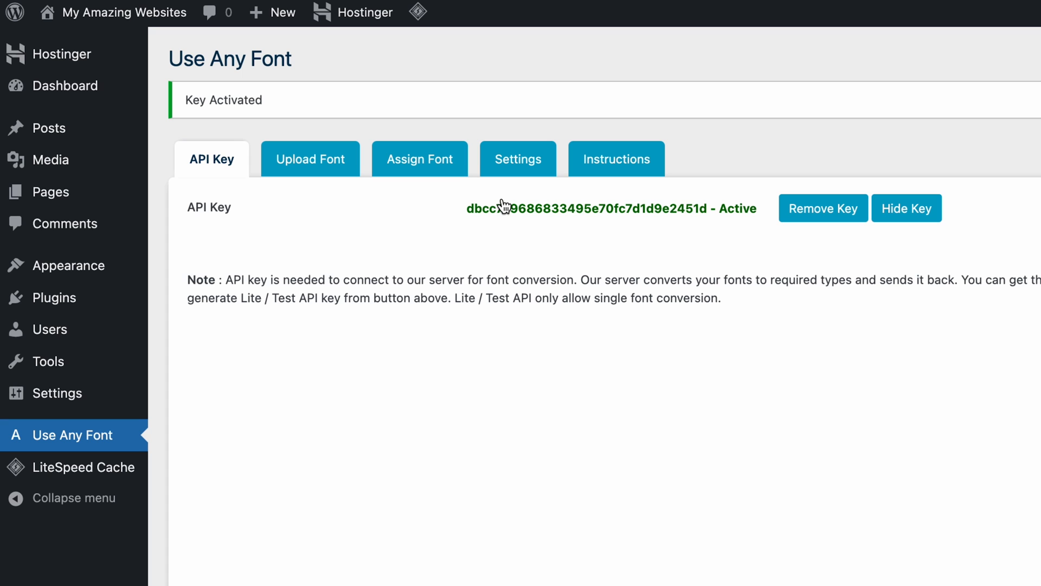
Step: Upload Roboto-Bold.ttf through Use Any Font under the name Roboto Bold, with font weight variation enabled at Thin 100, Normal
left_click(324, 160)
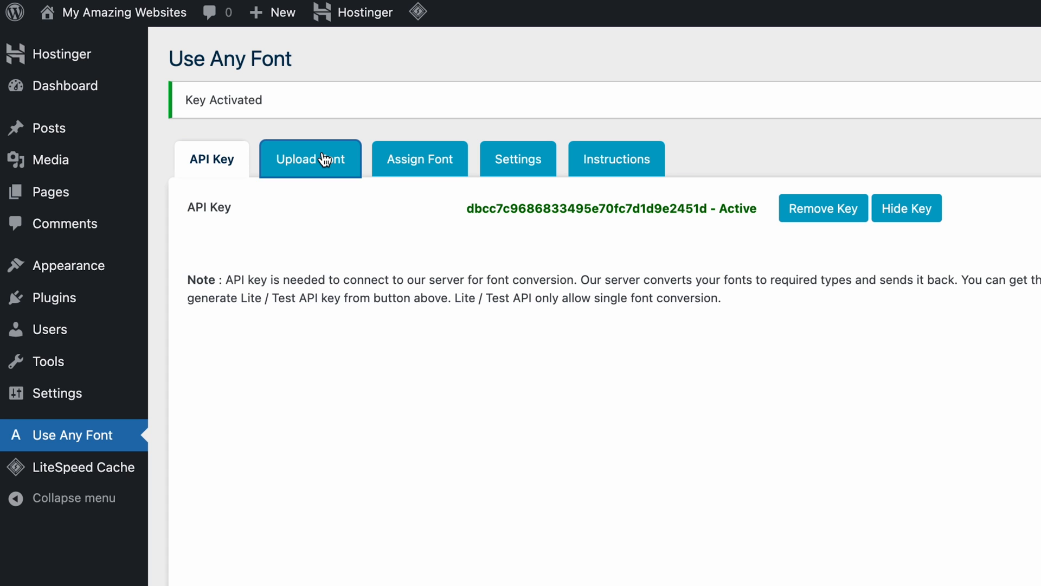
left_click(761, 134)
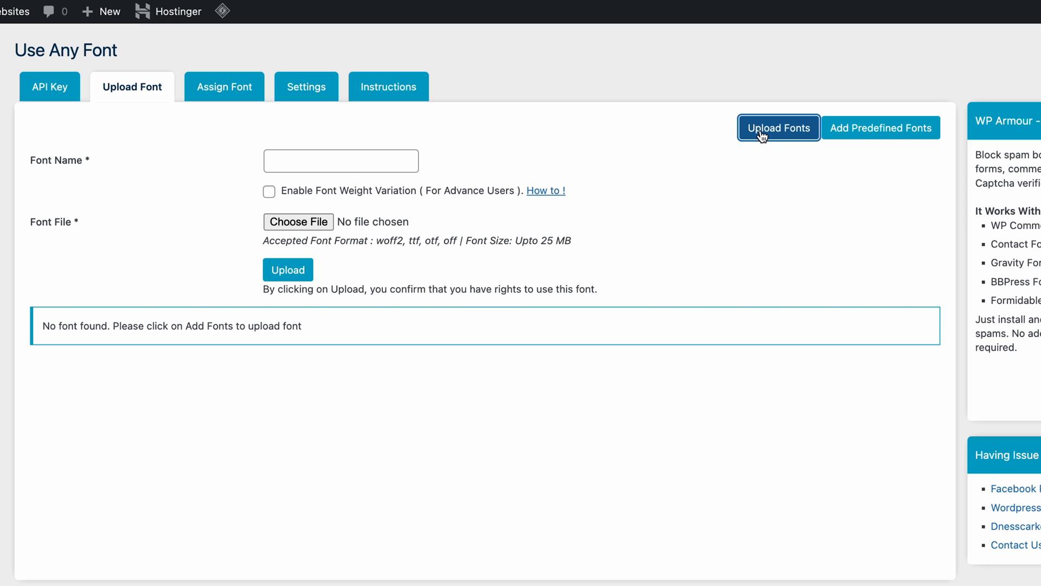
left_click(307, 219)
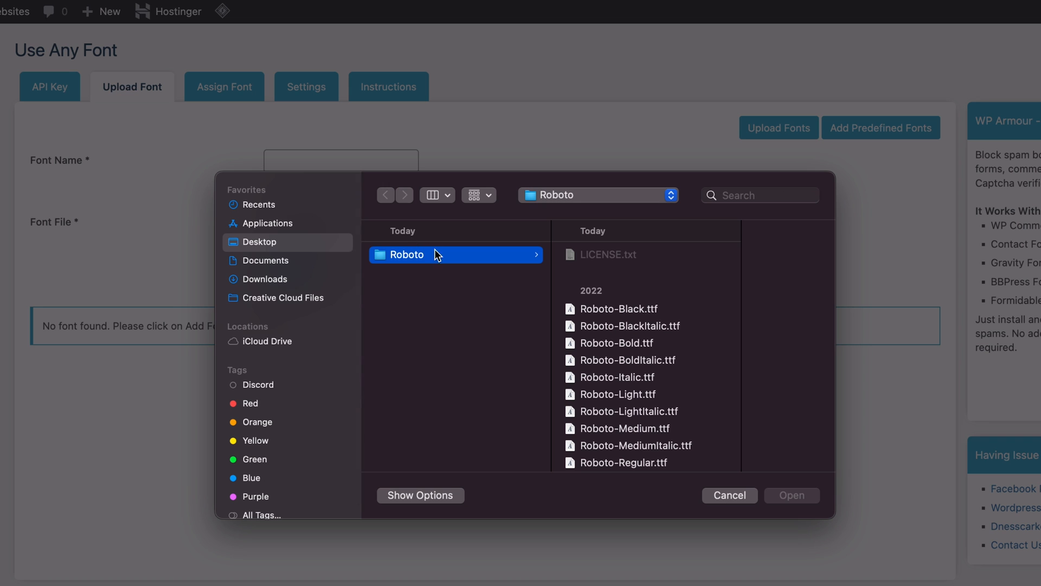
left_click(654, 343)
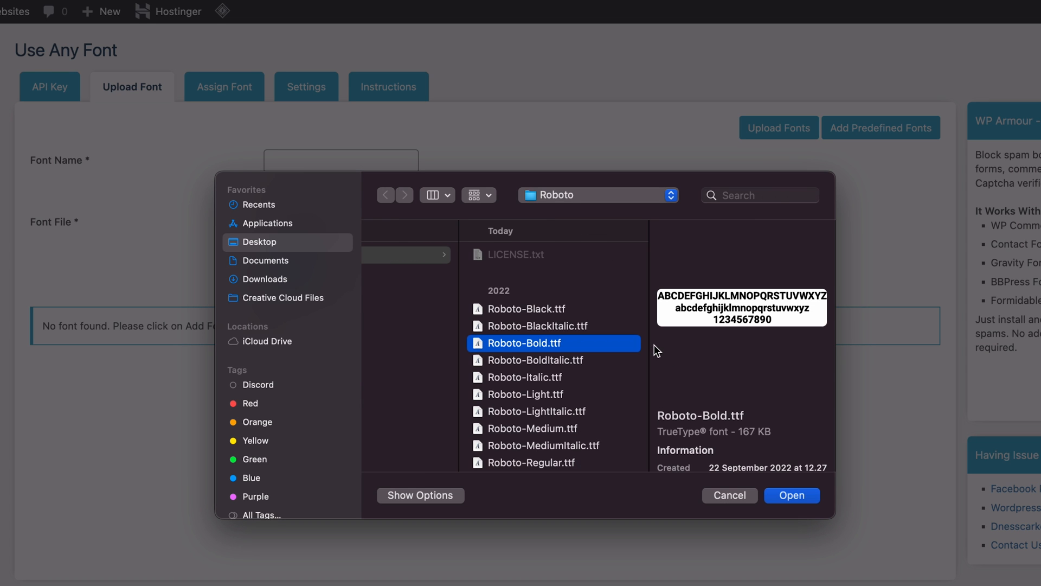
left_click(792, 495)
left_click(371, 171)
type("Roboto Bold")
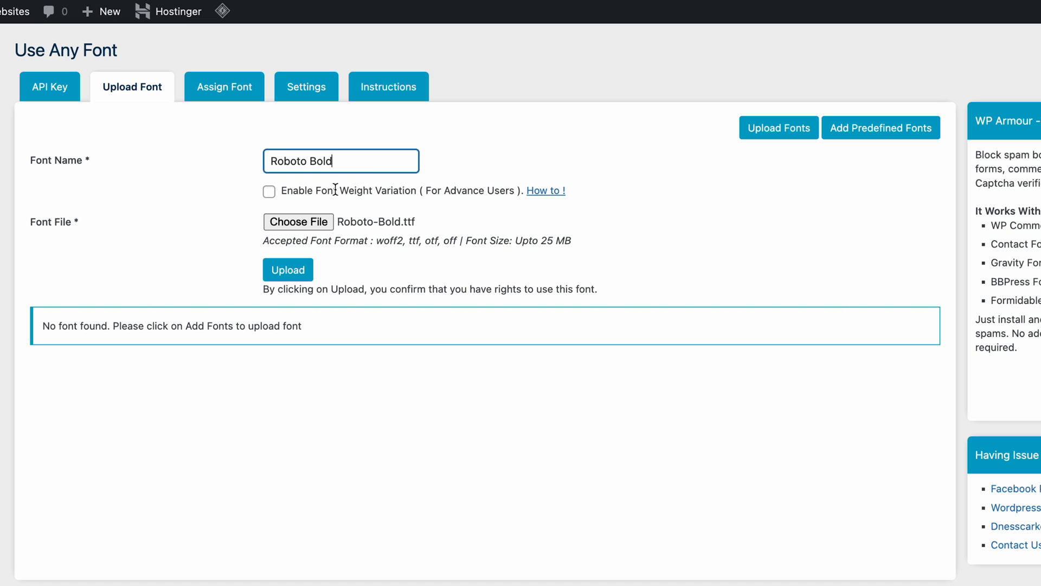
left_click(269, 193)
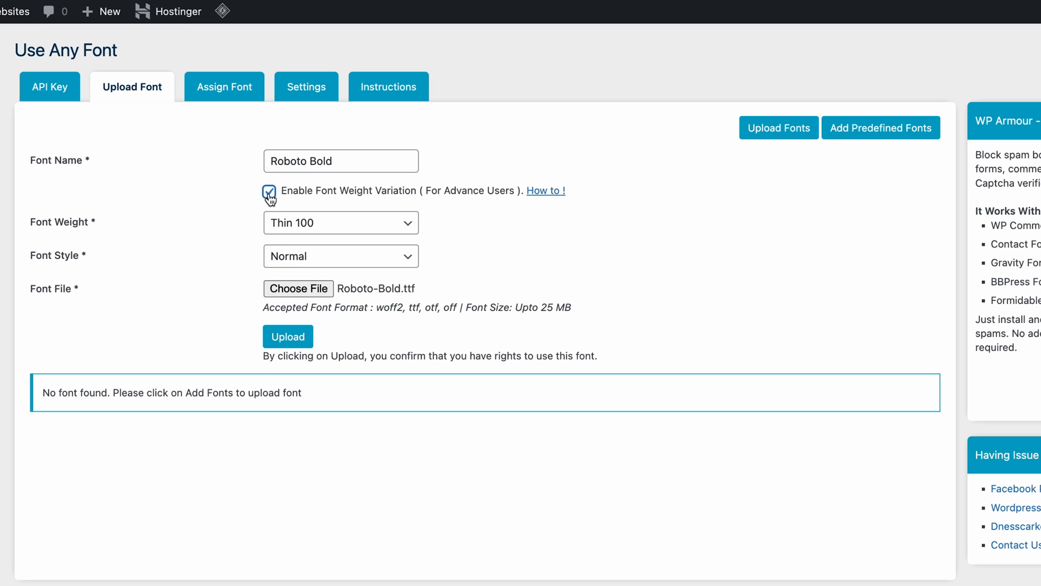
left_click(296, 341)
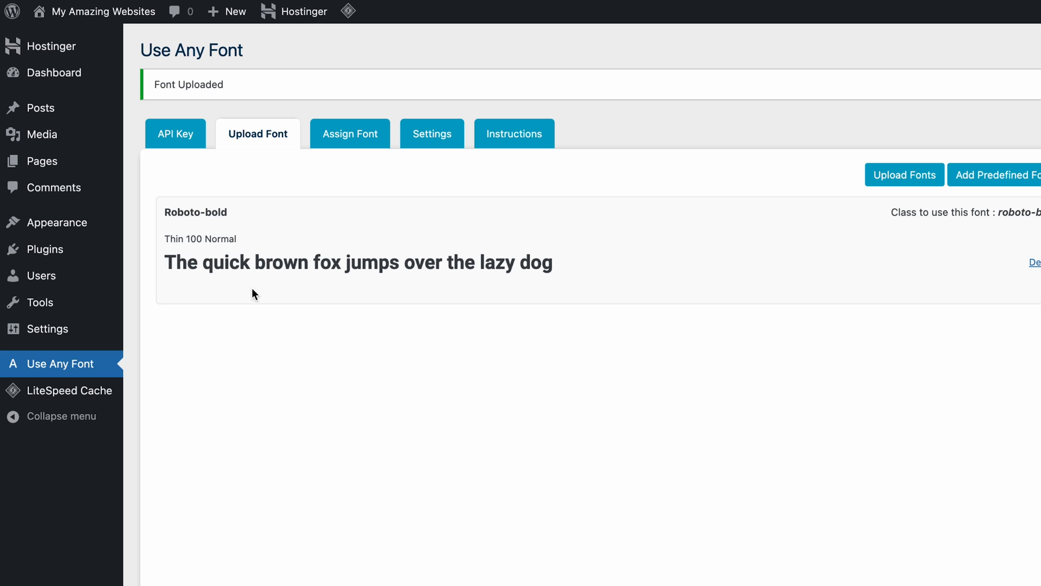
Step: Set the font of the "A commitment to innovation and sustainability" heading to Roboto in the site editor
mouse_move(80, 223)
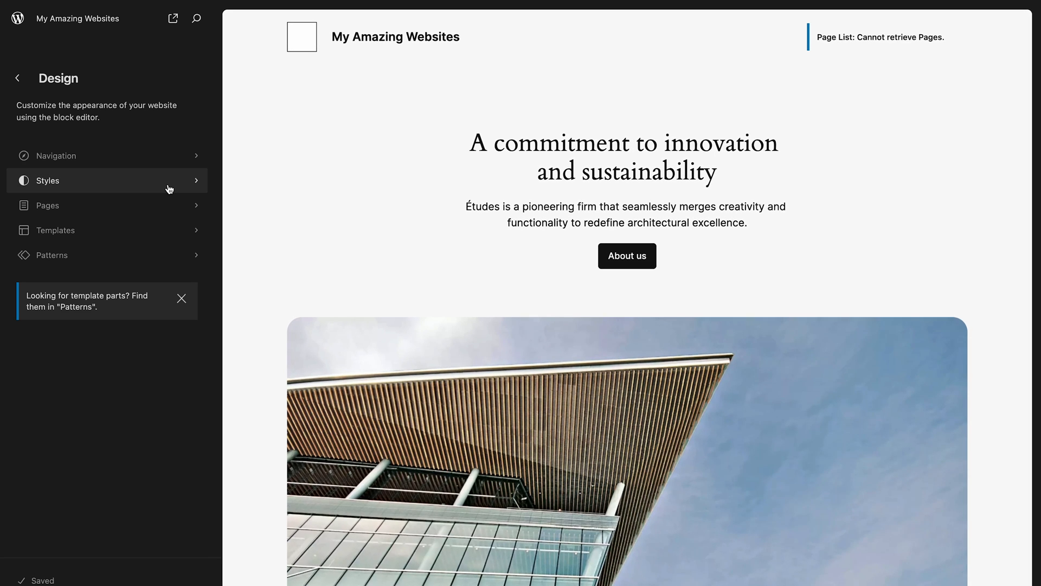
left_click(168, 184)
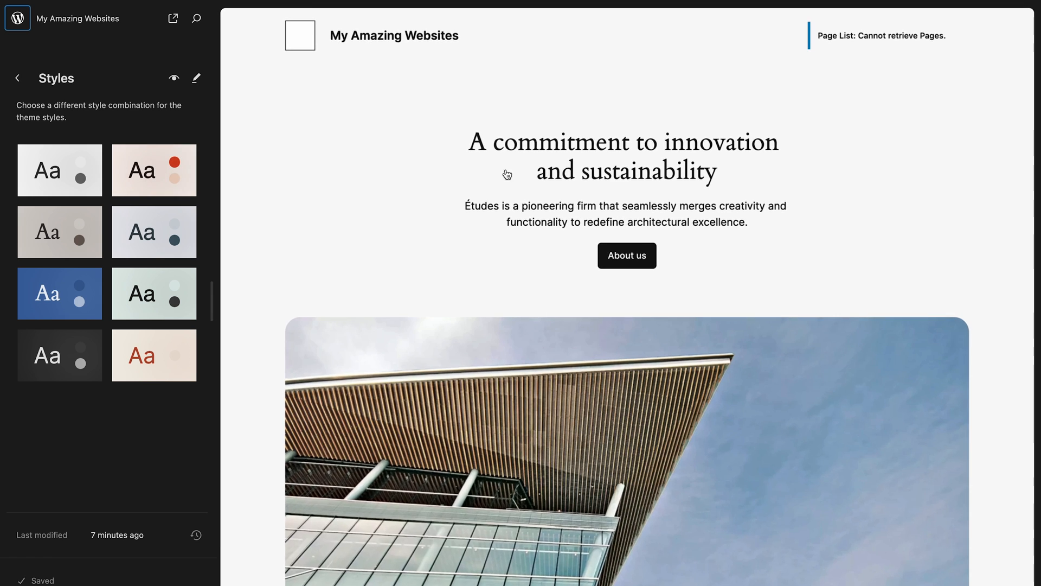
left_click(567, 169)
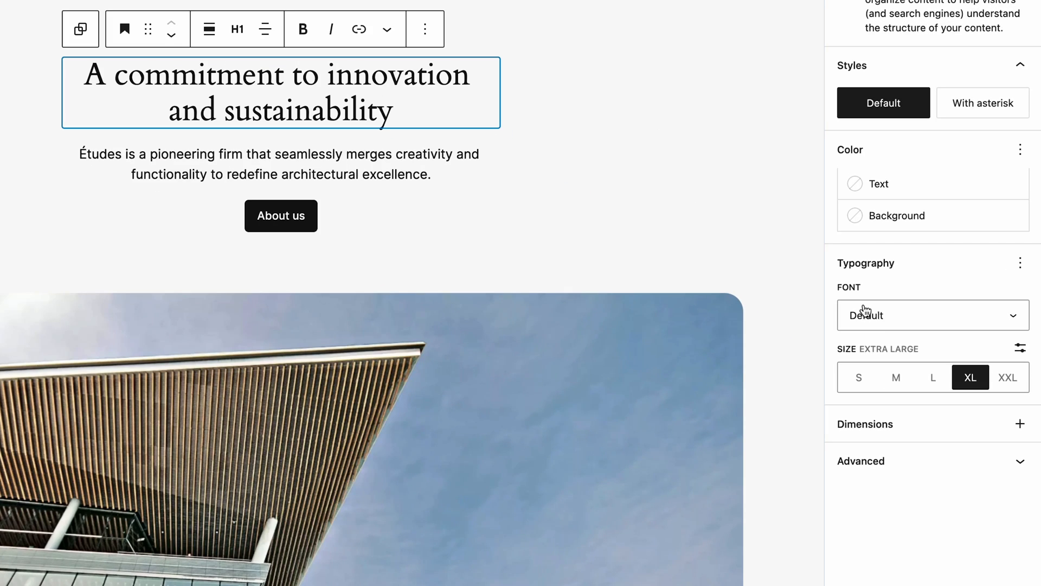
left_click(916, 366)
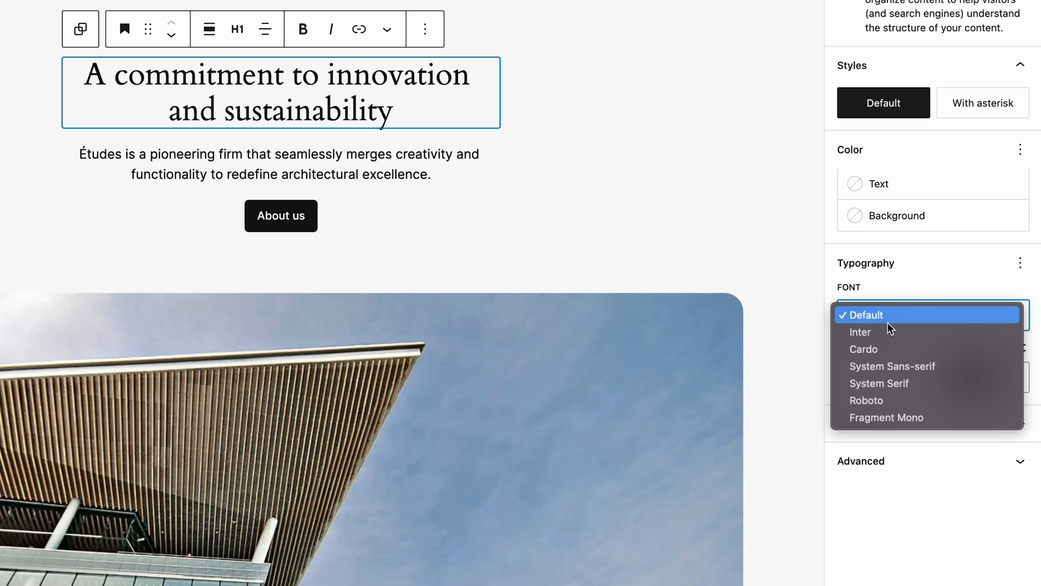
left_click(885, 400)
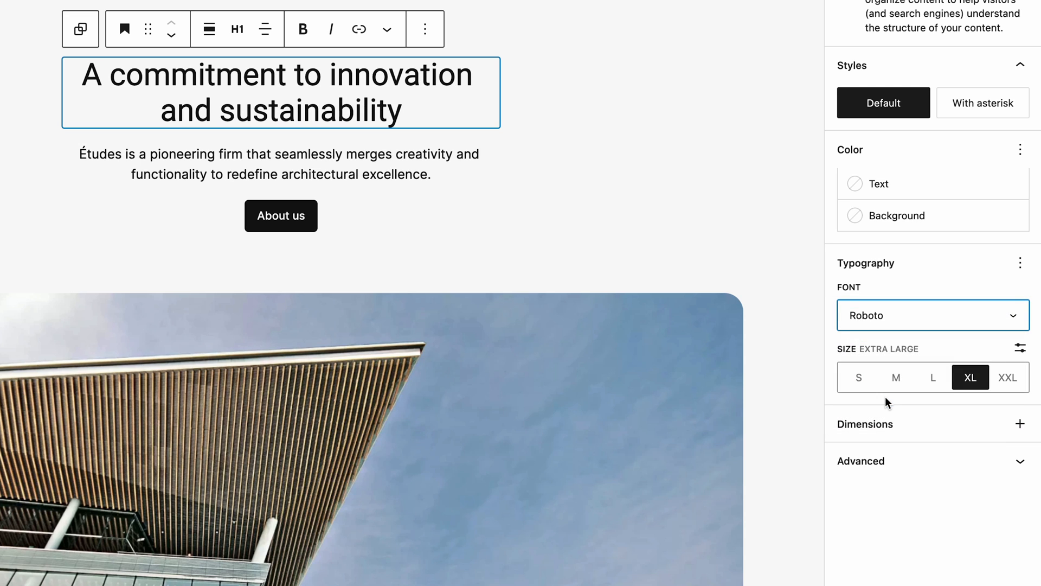